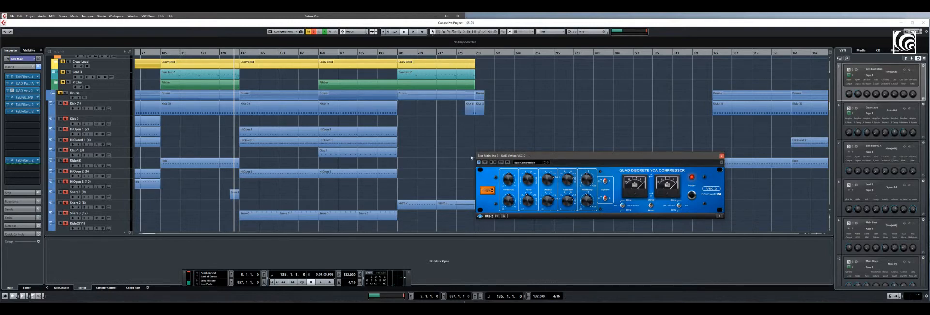
Locate the Bass Main group track, return to the bass instrument tracks, and move the VSC-2 compressor window below their clips
drag(830, 109, 830, 130)
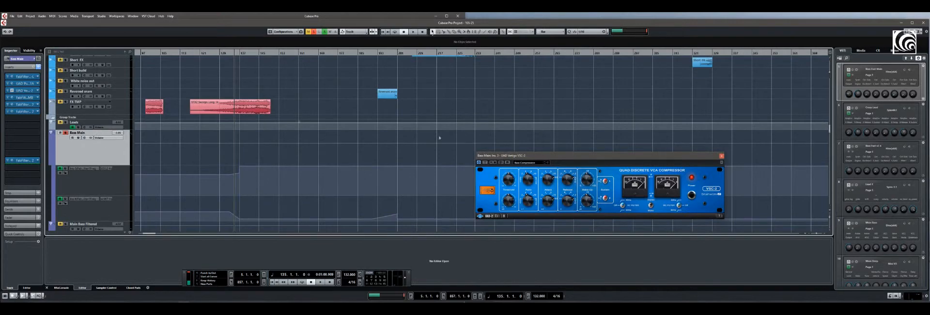
drag(564, 157, 237, 154)
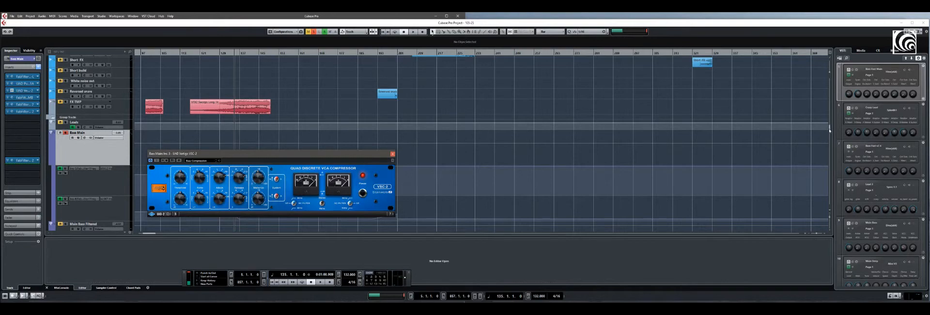
drag(830, 130, 824, 87)
drag(290, 154, 304, 168)
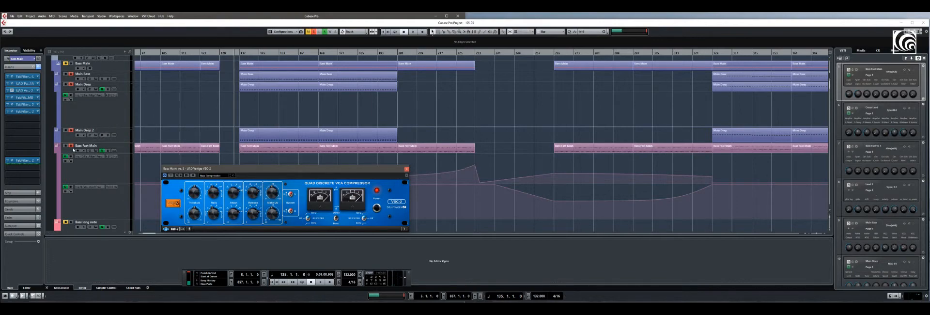
Audition the soloed bass tracks together with the kick from bar 135, and stop playback
click(71, 147)
drag(121, 144, 122, 138)
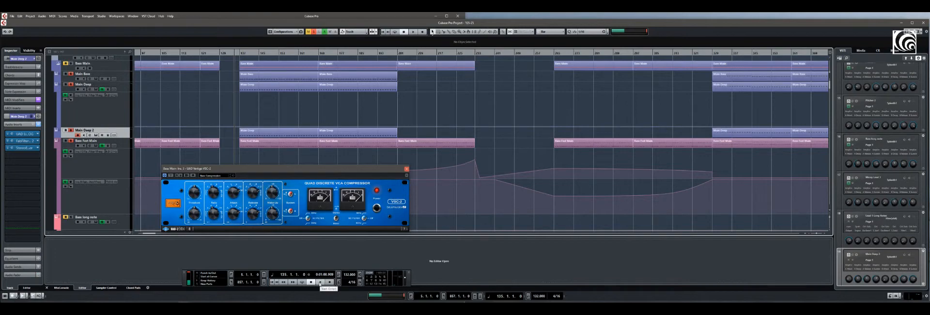
click(320, 282)
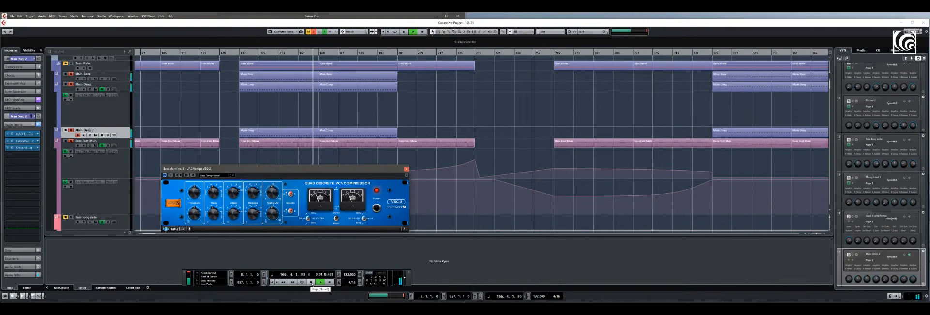
click(310, 282)
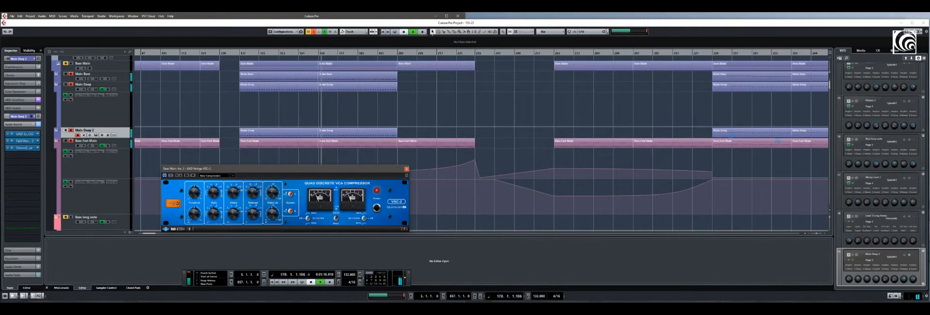
Remove the Kick group from the solo and audition the bass tracks without it from bar 150
drag(830, 90, 824, 143)
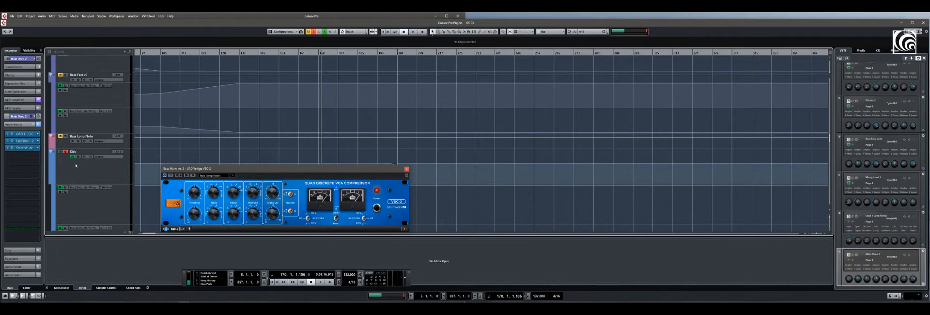
click(274, 54)
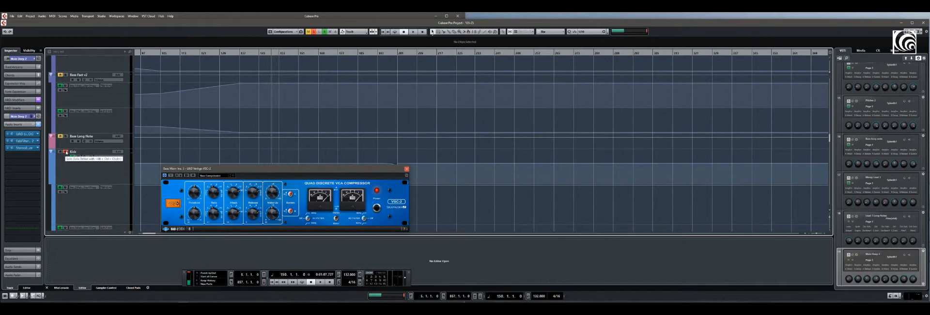
key(space)
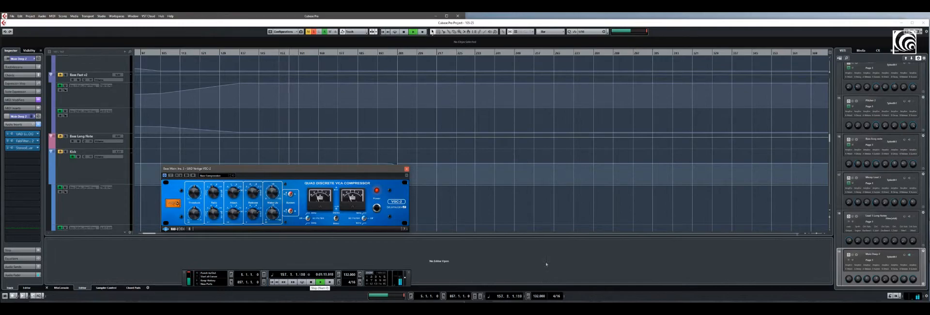
drag(830, 140, 816, 89)
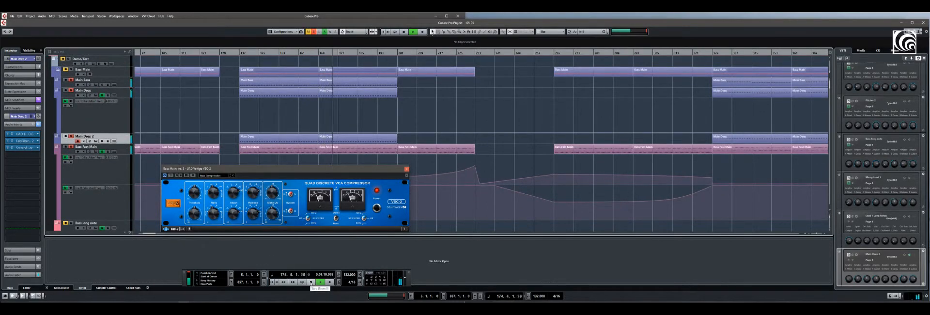
click(311, 282)
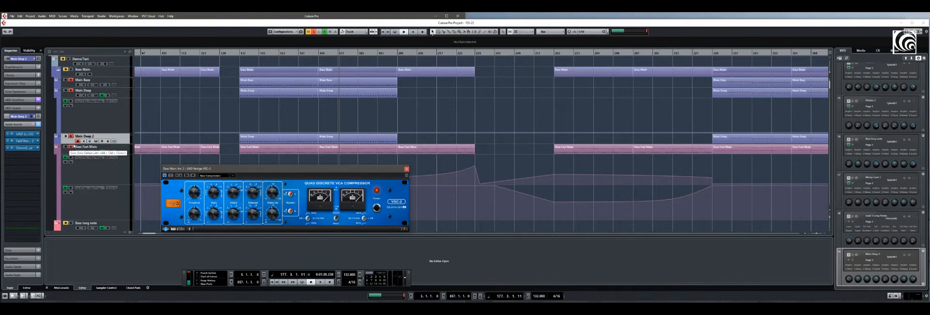
Unsolo Bass Fast Main, Main Deep 2 and Main Deep, and play Main Bass alone from bar 137
click(70, 146)
click(71, 137)
click(71, 91)
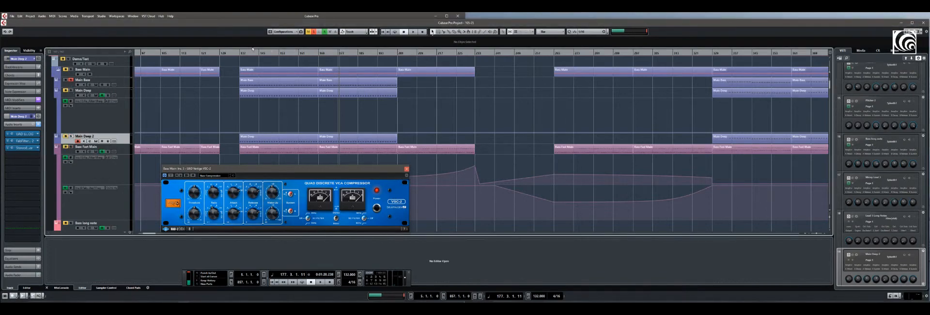
click(239, 53)
click(320, 282)
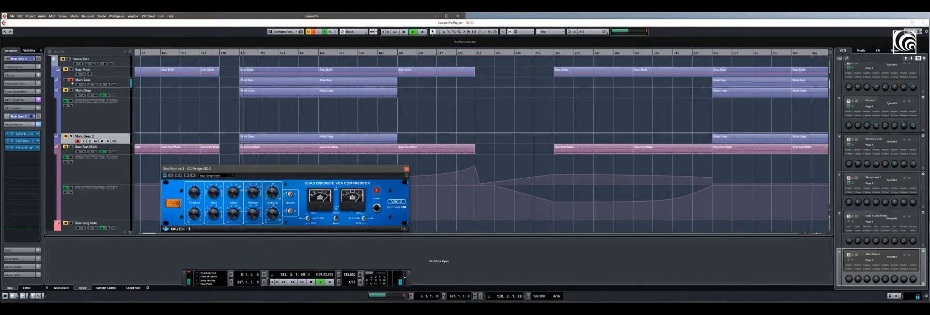
During playback, switch the solo from Main Bass to Main Deep and on to Main Deep 2, and stop playback
click(72, 90)
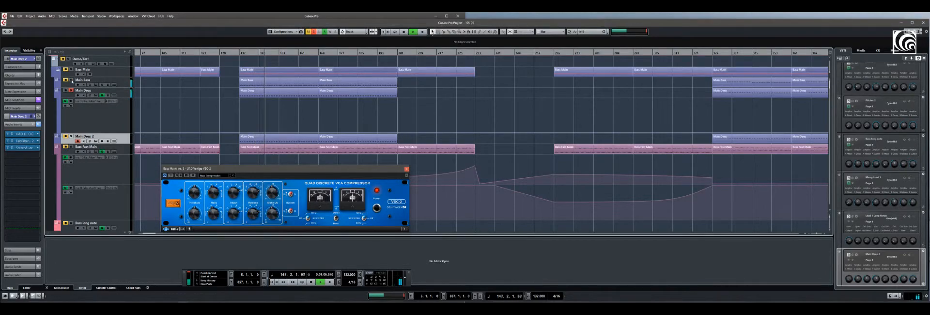
click(71, 90)
click(71, 137)
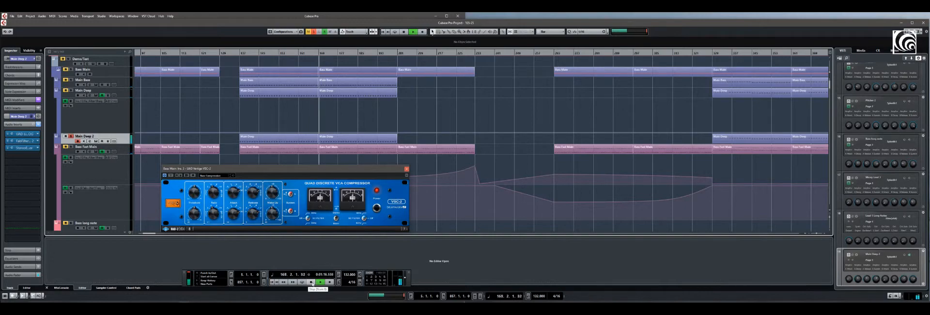
click(311, 282)
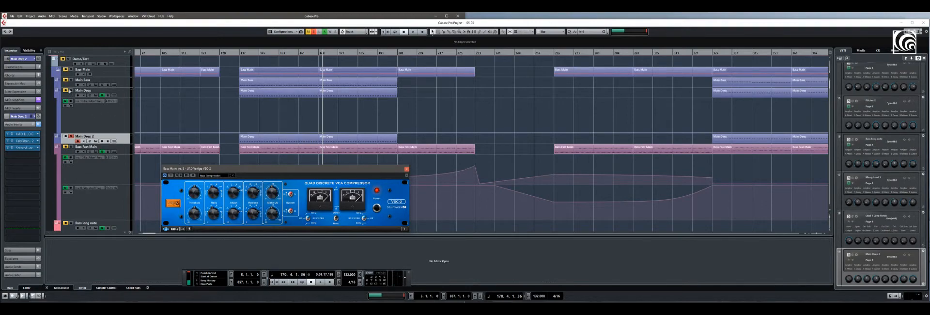
Solo Main Deep along with Main Deep 2 and audition the pair from bar 137
click(71, 91)
click(239, 52)
click(320, 282)
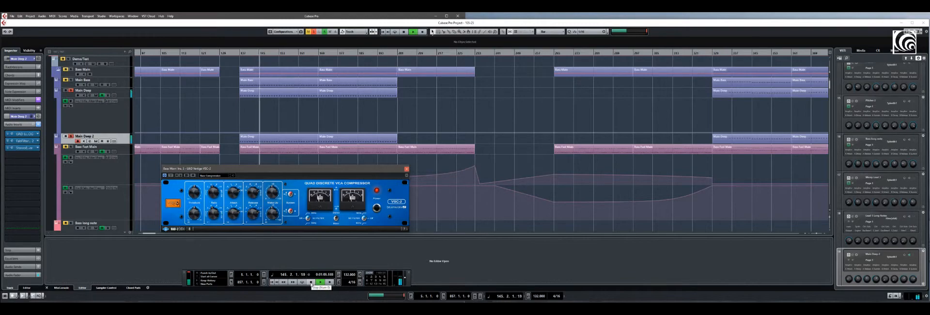
click(311, 282)
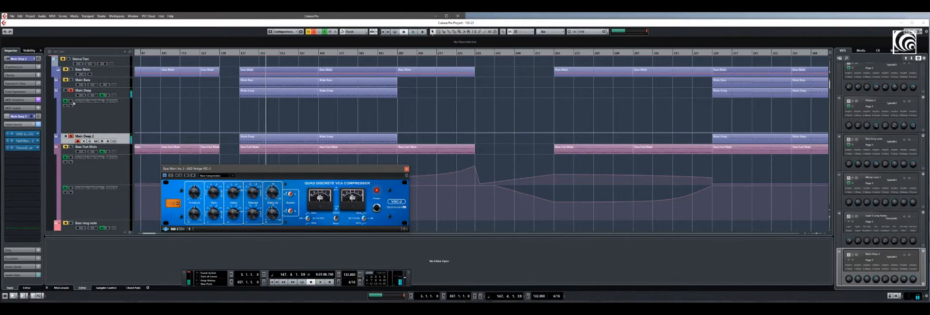
Add Main Bass to the solo and audition it together with Main Deep and Main Deep 2
click(71, 80)
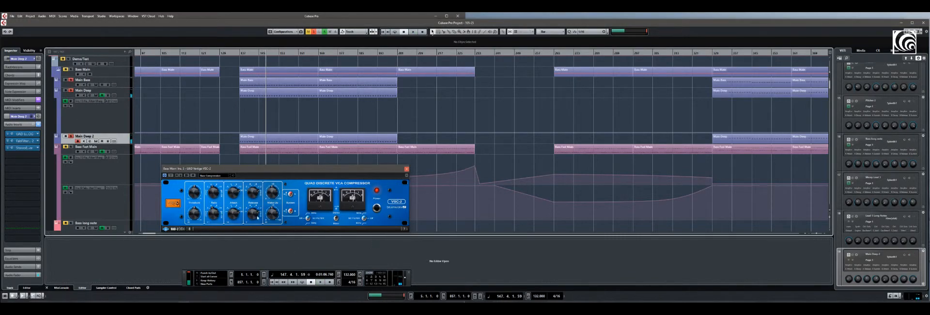
click(321, 281)
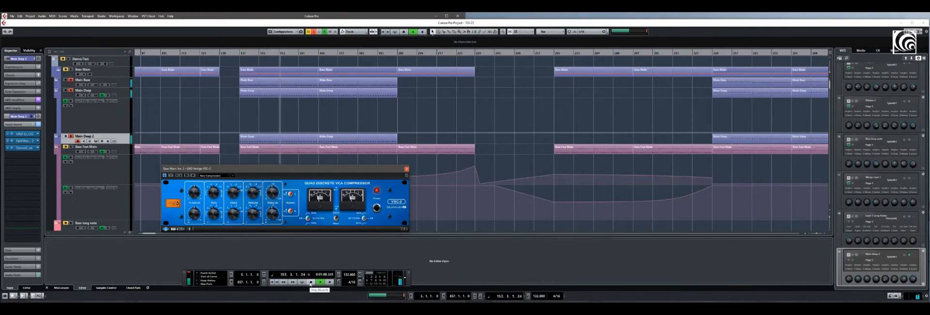
click(311, 281)
Solo Bass Fast Main, and during playback unsolo Main Bass, Main Deep and Main Deep 2 to hear it alone
click(71, 147)
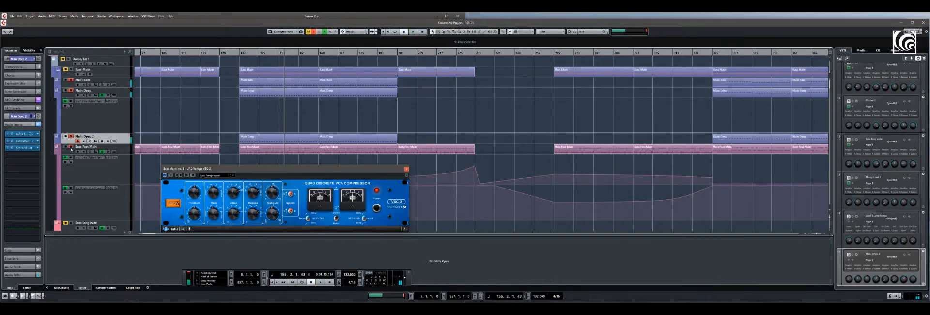
click(69, 153)
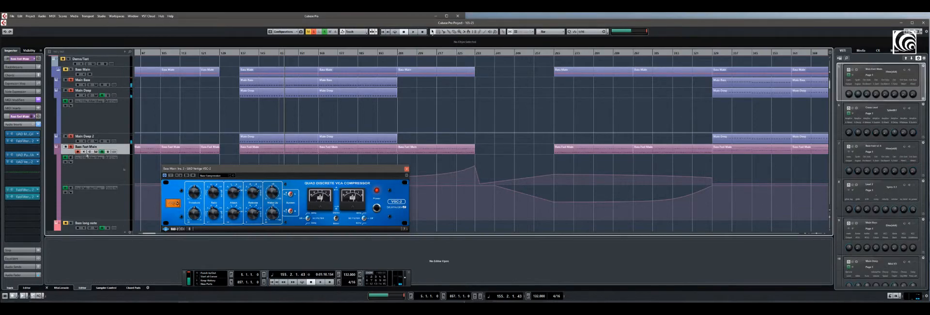
key(space)
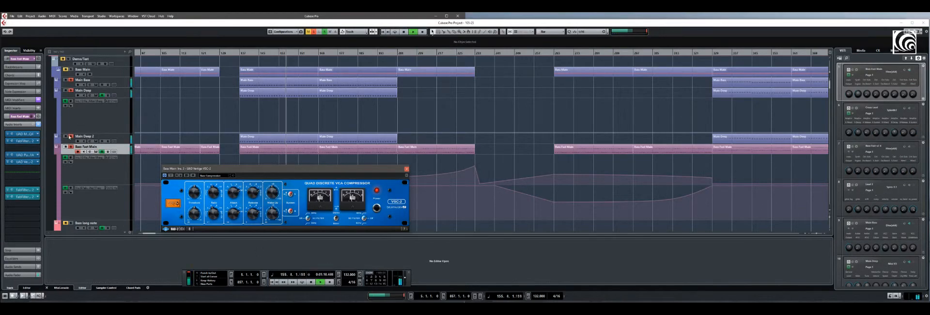
click(71, 80)
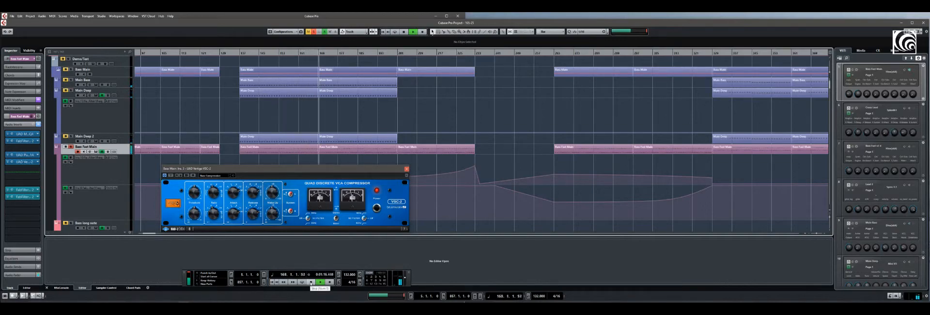
click(311, 283)
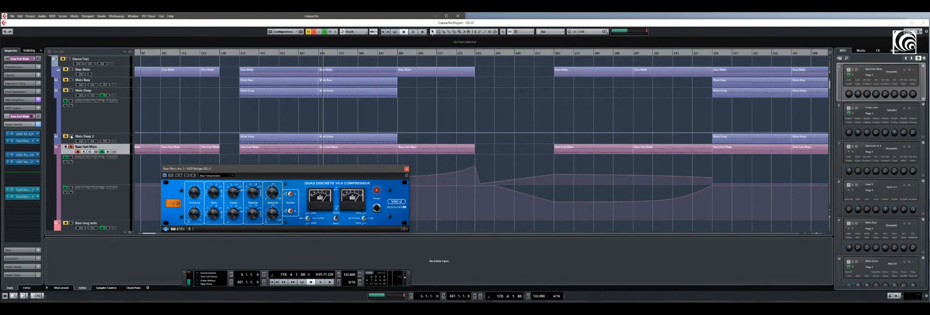
Solo Main Deep 2, Main Deep and Main Bass again and audition all four bass layers together
click(71, 137)
click(71, 90)
click(71, 80)
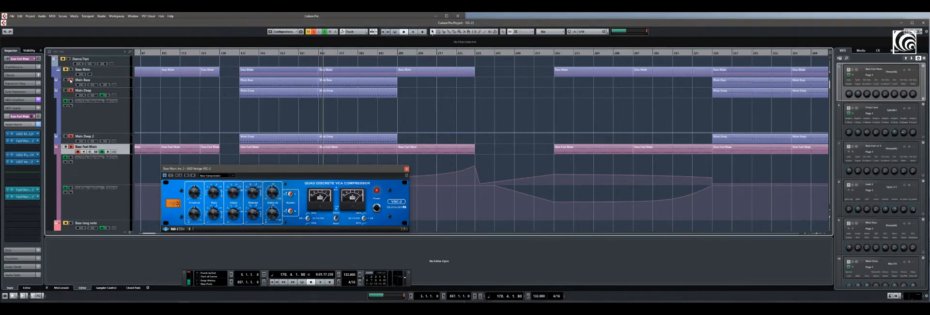
click(321, 282)
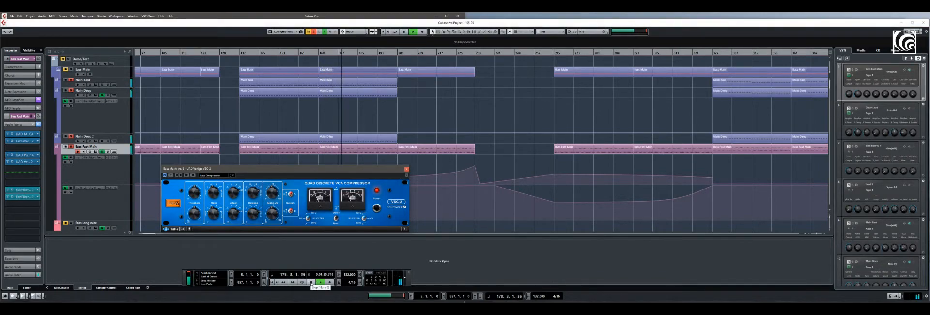
click(311, 281)
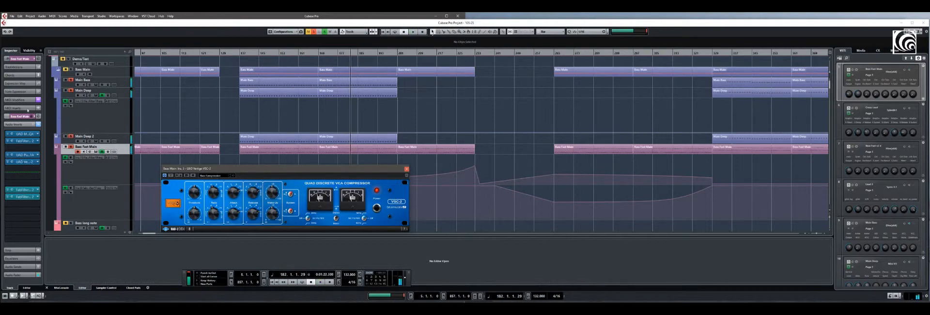
Deactivate all solos and play the full mix from bar 137, moving the compressor window further down below the tracks
click(238, 52)
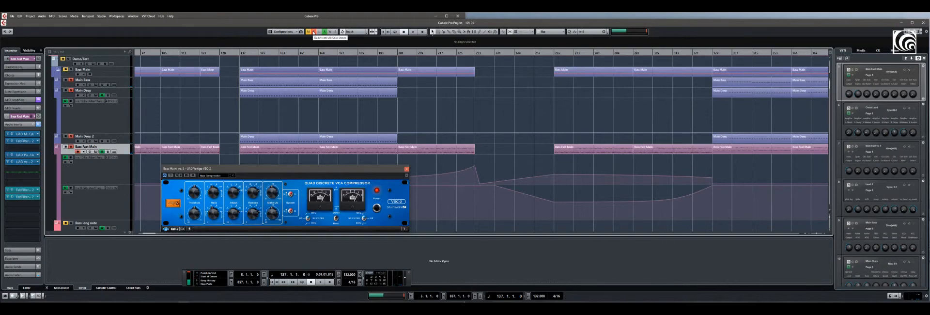
click(314, 32)
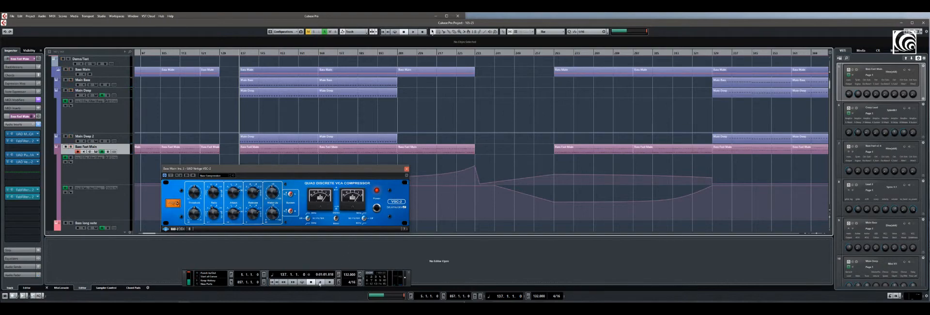
click(321, 282)
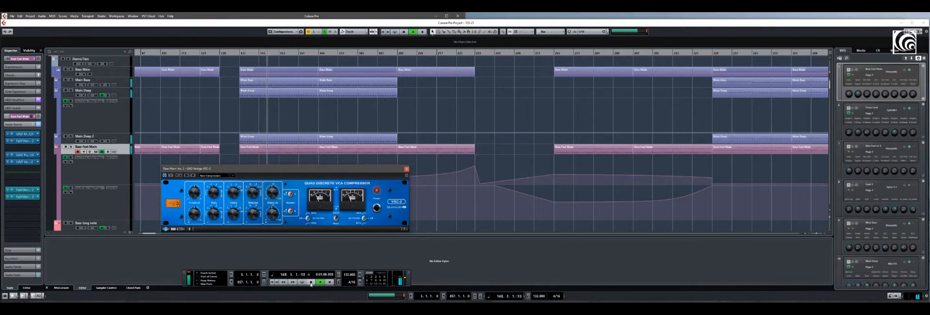
drag(271, 169, 285, 183)
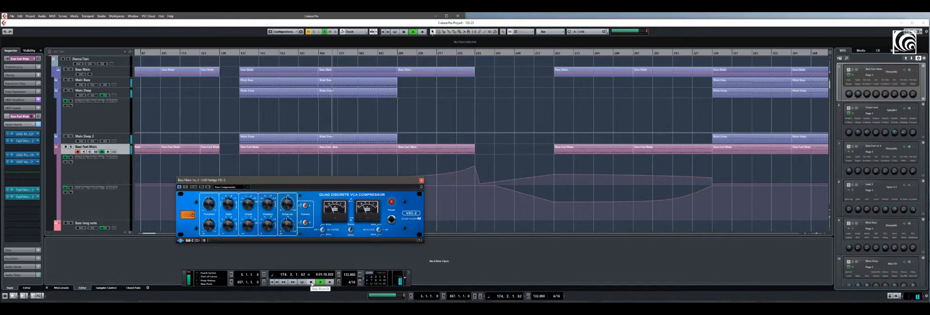
drag(298, 181, 303, 204)
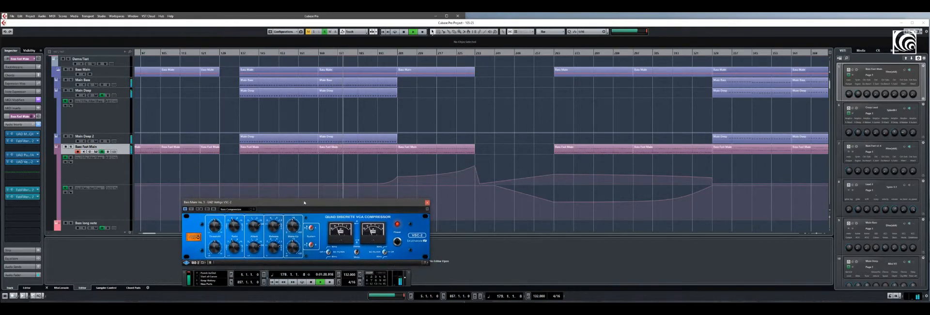
click(310, 282)
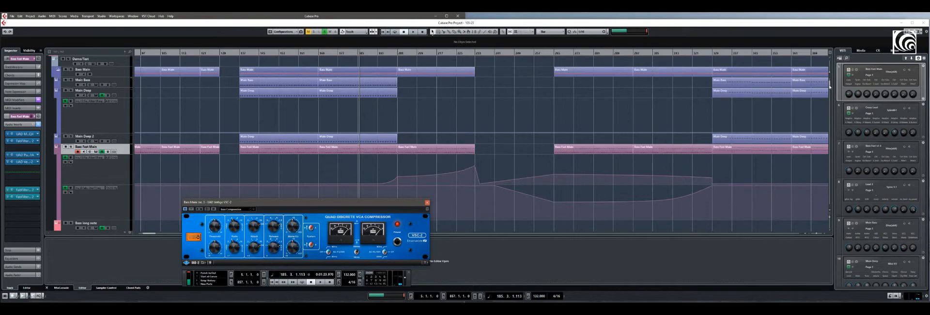
click(830, 88)
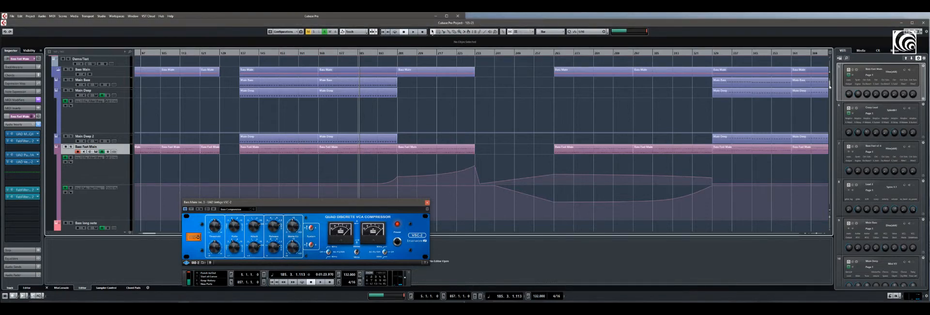
Look through the track list down to the master group channels and select MASTER BASS to show its inserts
scroll(829, 86, down, 3)
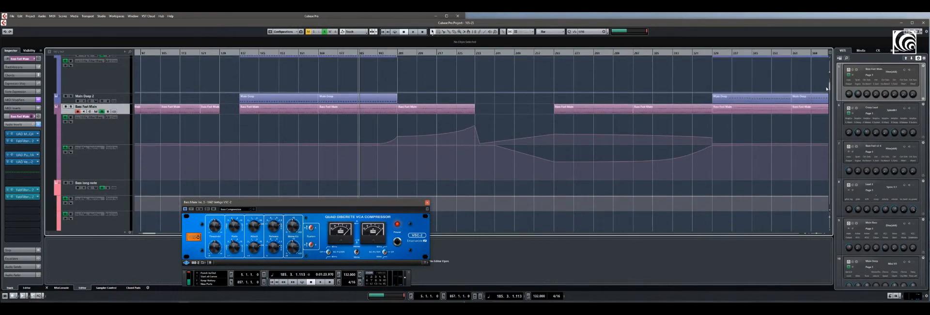
scroll(827, 89, down, 10)
scroll(820, 101, down, 15)
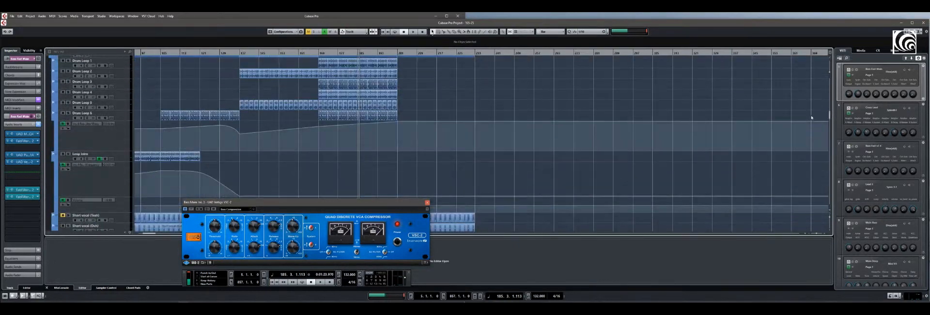
scroll(812, 117, down, 15)
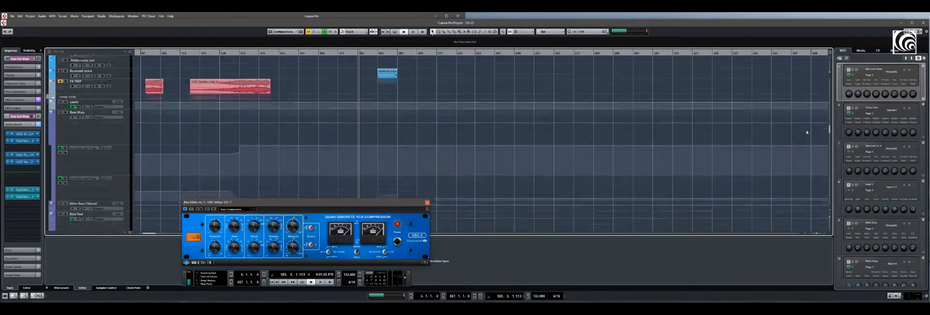
scroll(808, 131, down, 15)
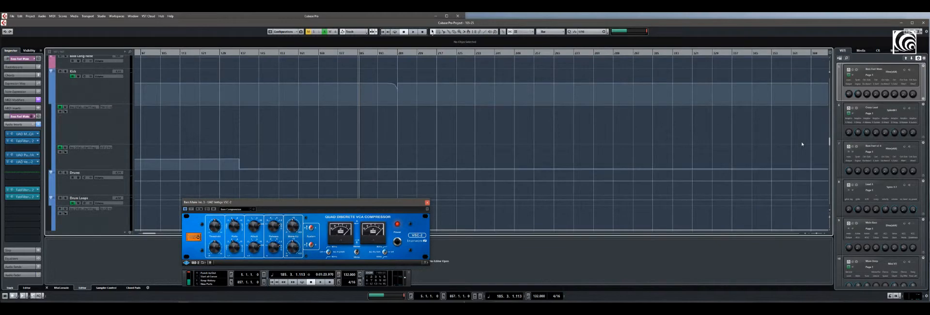
scroll(802, 144, up, 10)
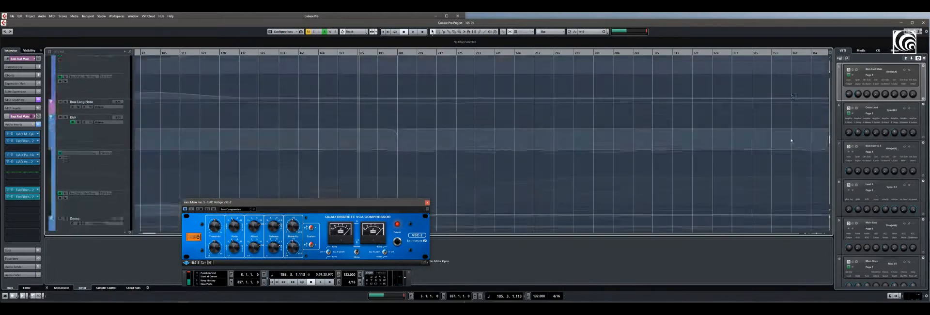
scroll(792, 140, up, 5)
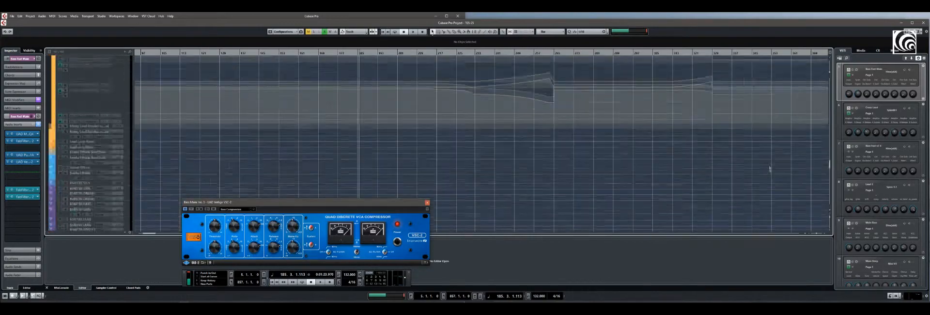
scroll(770, 184, down, 5)
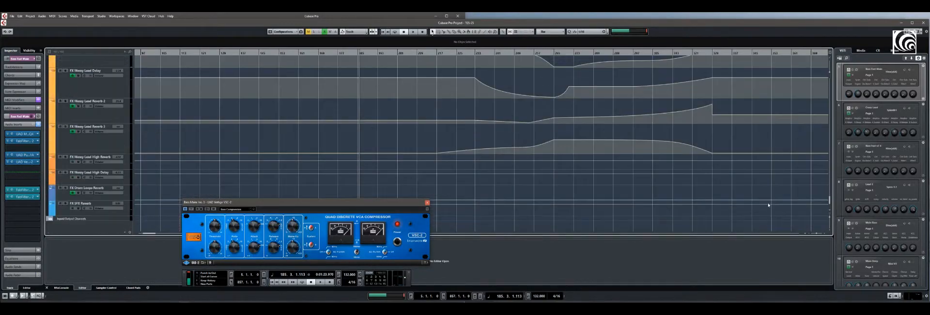
scroll(788, 210, up, 10)
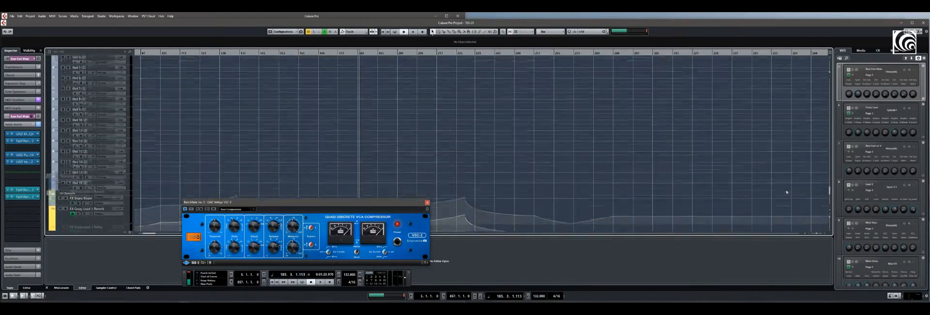
scroll(787, 179, up, 10)
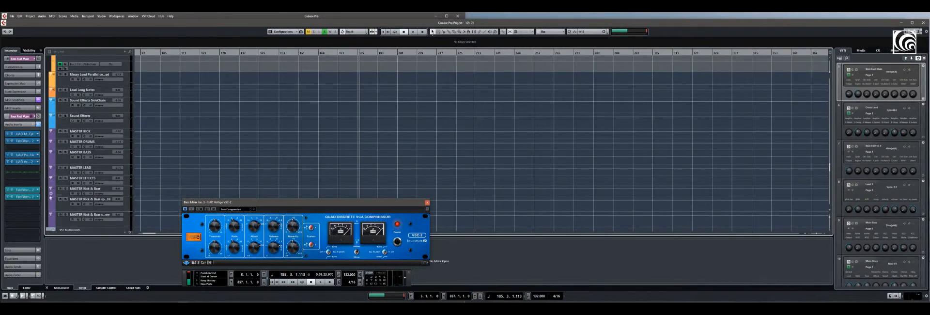
click(66, 157)
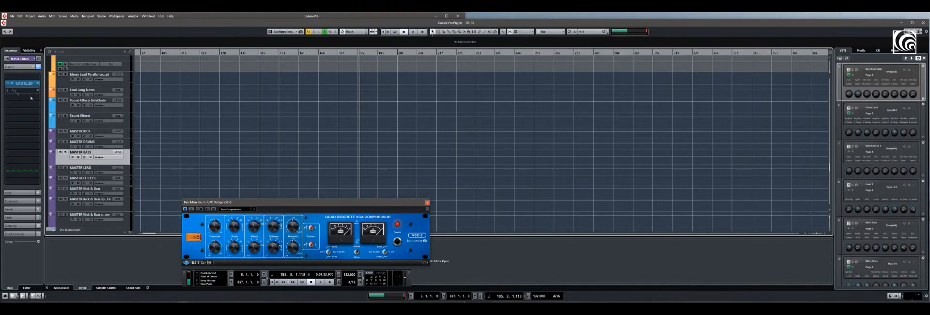
Return to the bass group channels and select Bass Fast v2 to show its inserts
scroll(175, 127, up, 4)
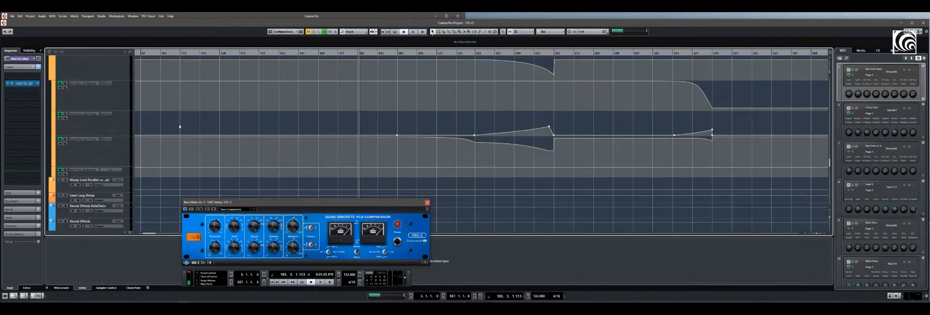
scroll(179, 124, up, 4)
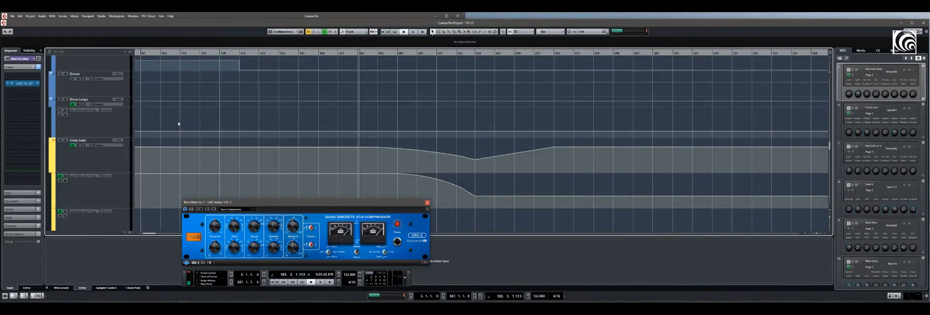
scroll(180, 123, up, 2)
scroll(184, 124, up, 4)
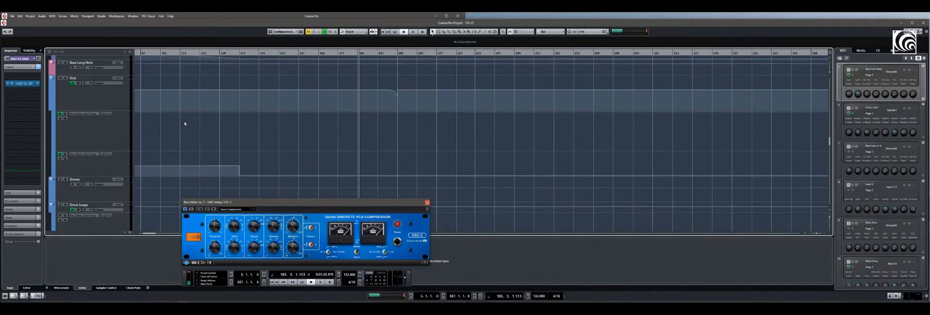
scroll(184, 123, up, 6)
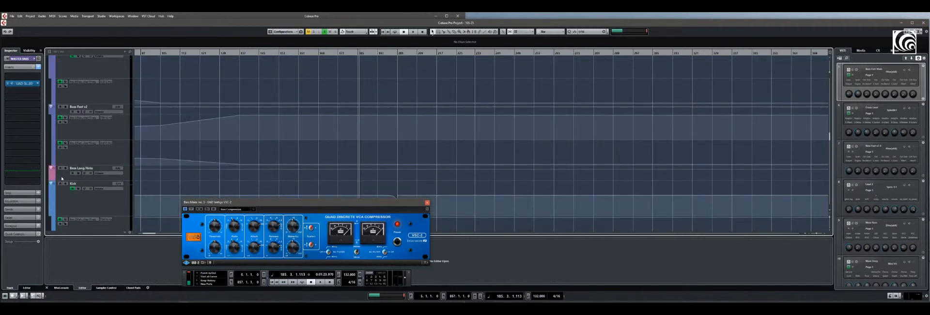
click(72, 169)
click(66, 113)
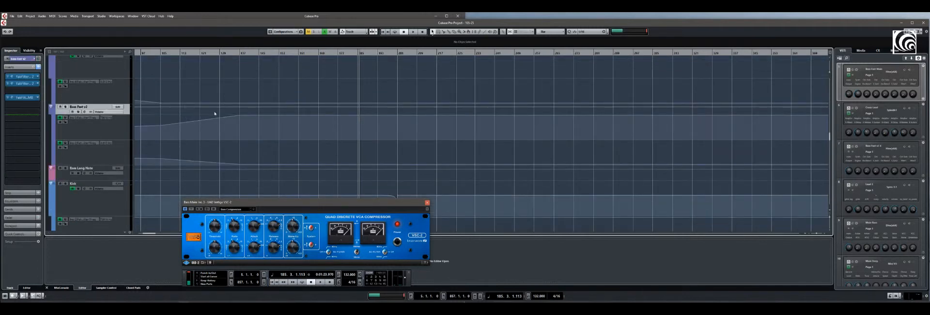
Open the FabFilter Pro-MB insert of the Bass Fast group channel and close the compressor window
scroll(215, 114, up, 2)
click(93, 110)
click(17, 98)
drag(281, 105, 211, 73)
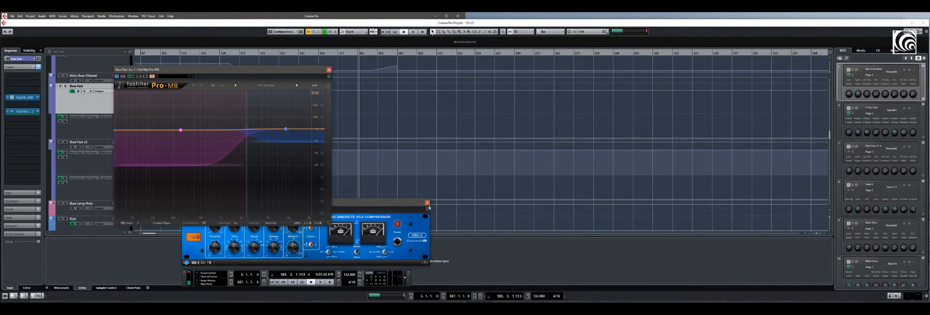
click(427, 203)
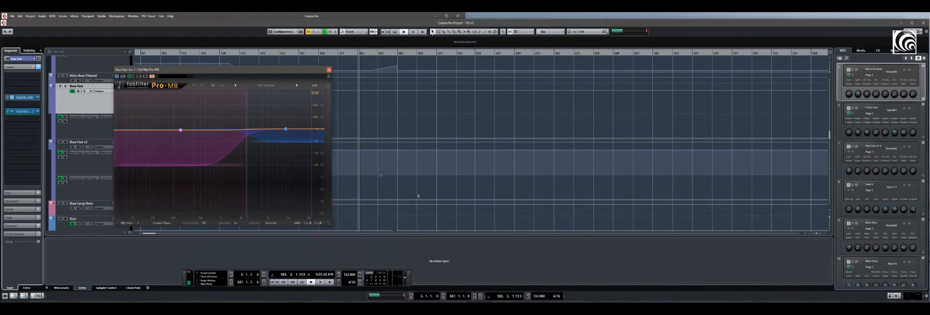
Move the Pro-MB window clear of the track list and show the settings of its low band
drag(212, 77, 283, 99)
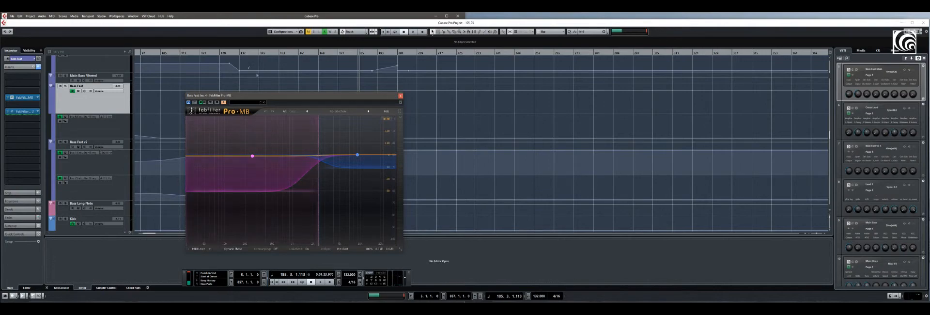
drag(287, 98, 292, 110)
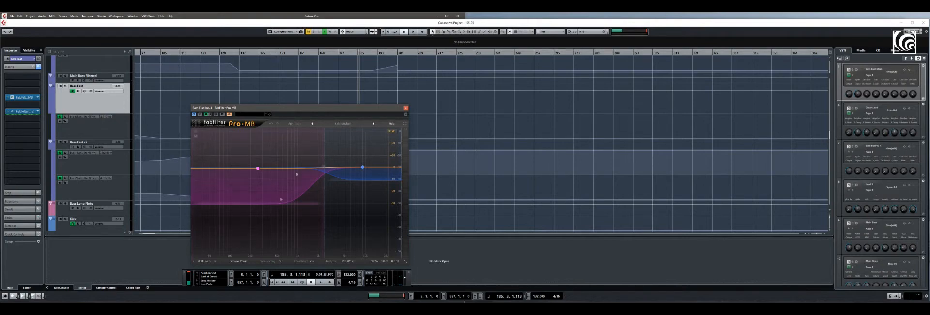
drag(264, 108, 286, 104)
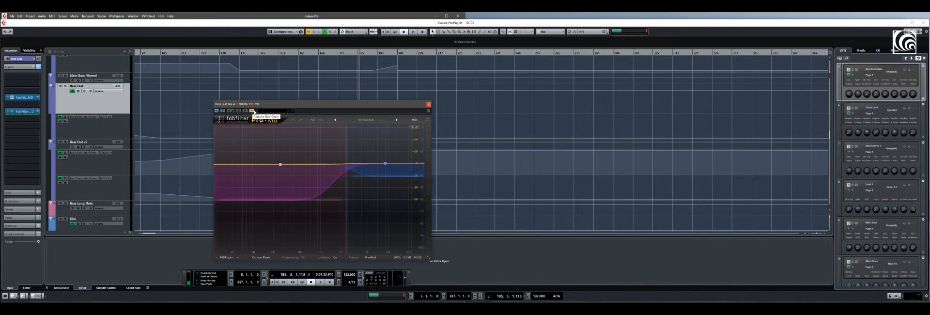
click(281, 165)
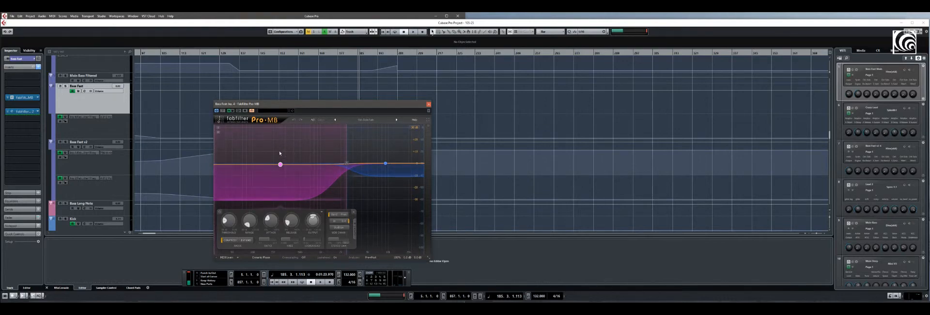
Play the project from bar 137 to watch the sidechained Pro-MB act on Bass Fast, and stop playback
click(240, 53)
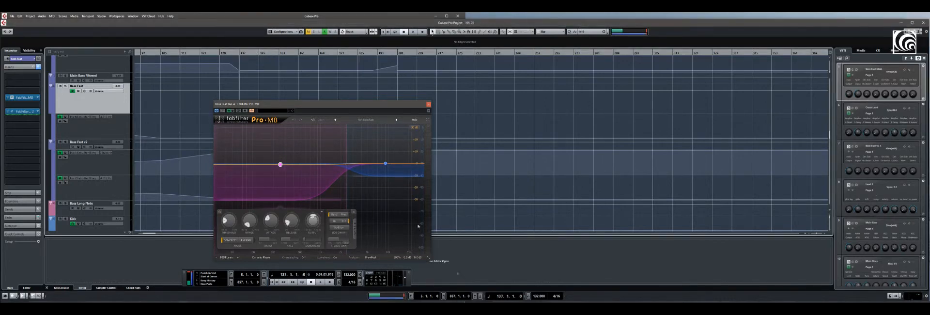
click(320, 282)
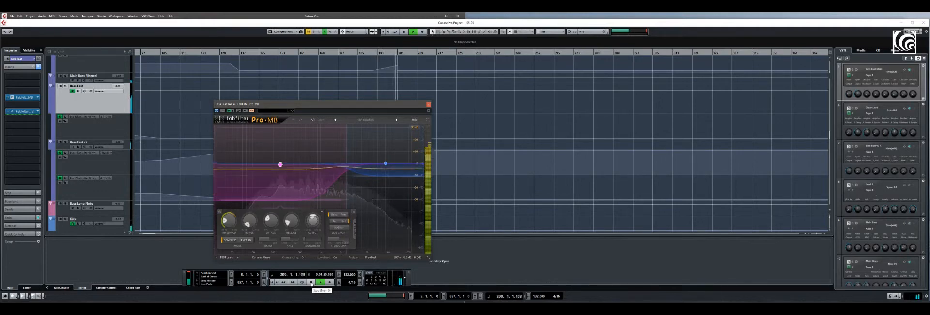
click(311, 282)
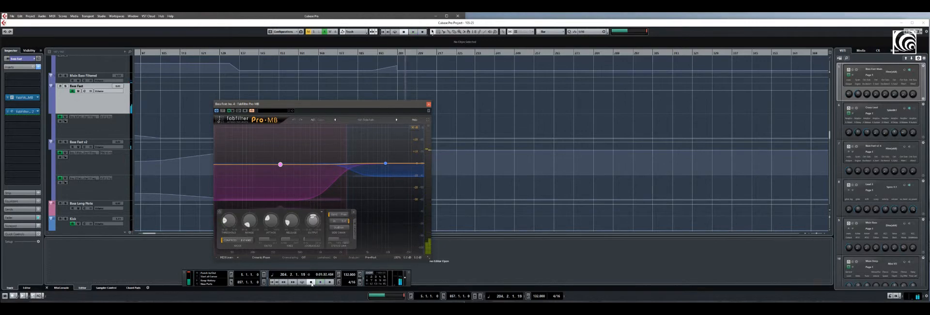
Set the playback position to bar 158 and close the Pro-MB window
click(231, 54)
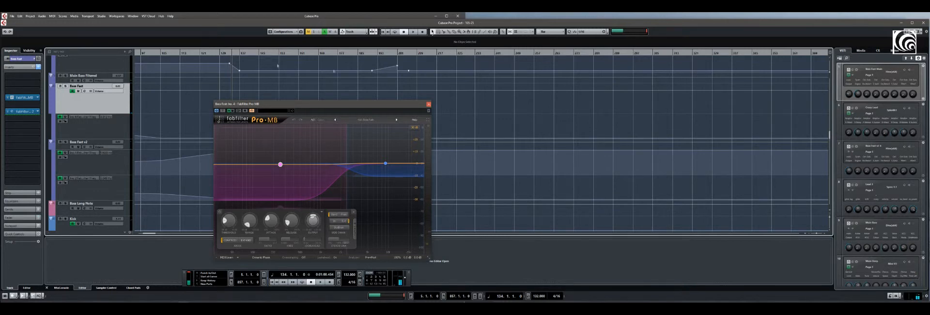
click(291, 60)
click(428, 104)
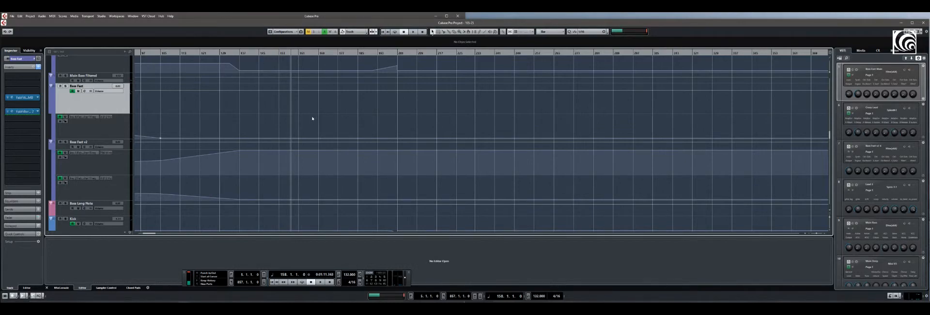
Bring the FX channels into view and select FX Crazy Lead 1 Reverb to show its insert chain
drag(830, 134, 822, 202)
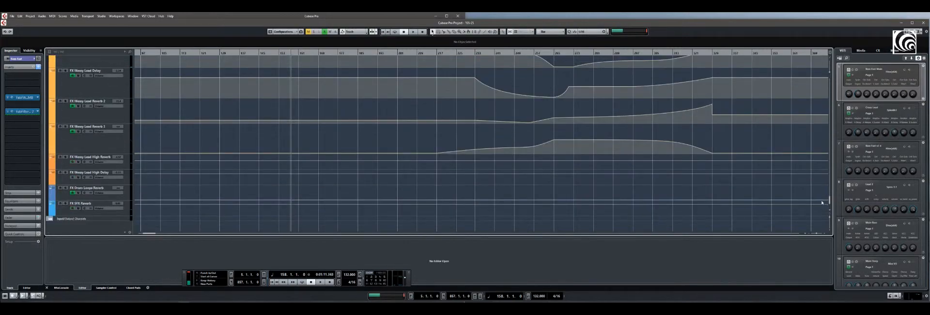
scroll(822, 198, up, 2)
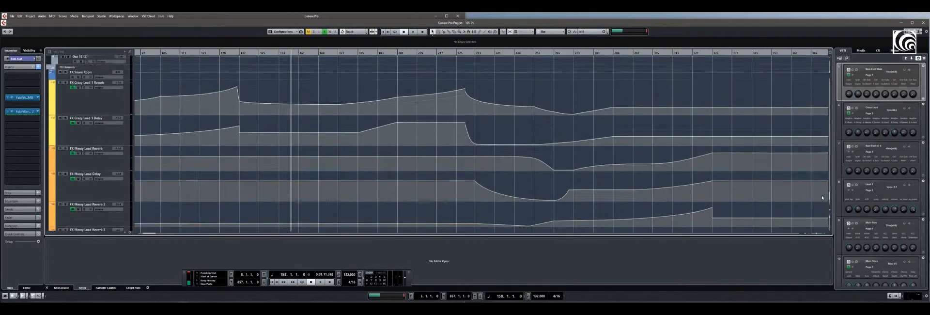
scroll(822, 196, up, 2)
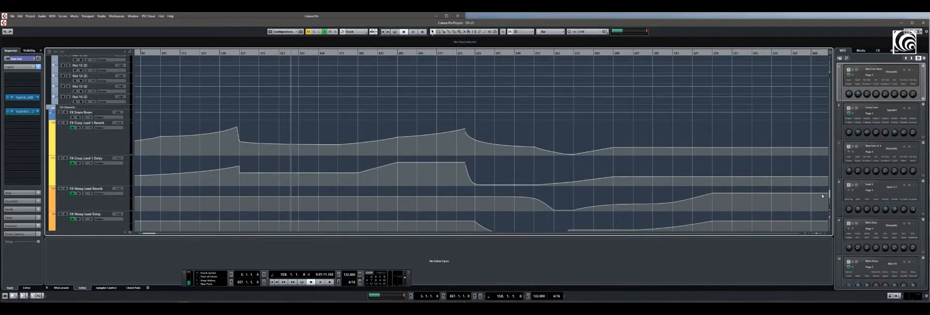
scroll(822, 195, up, 2)
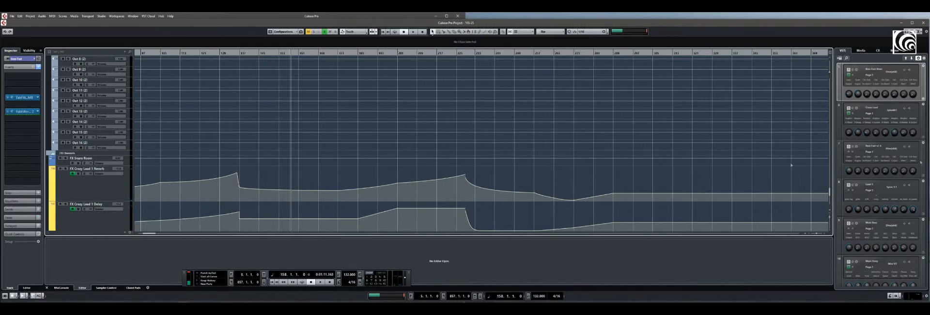
mouse_move(829, 194)
mouse_down()
mouse_move(824, 155)
mouse_move(826, 194)
mouse_up()
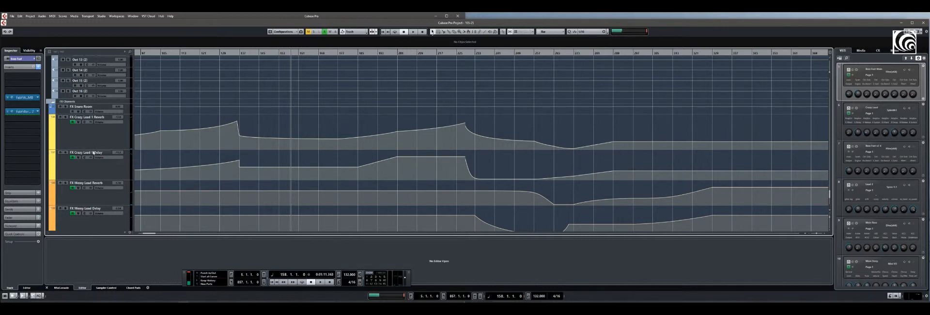
click(101, 143)
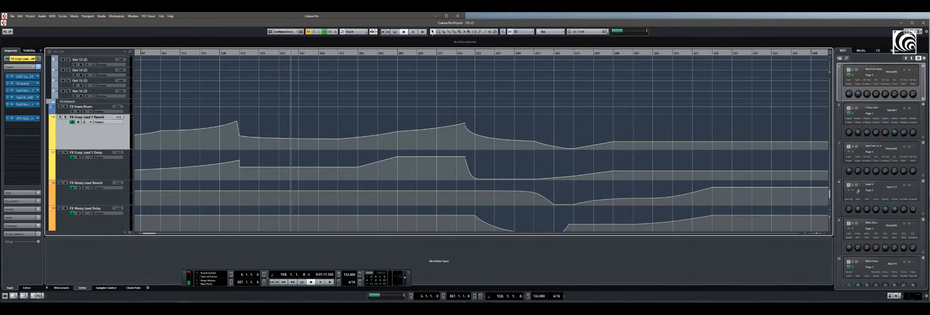
Select the Crazy Lead group channel to examine its sends, and revisit the FX channels and the lead tracks
drag(829, 194, 826, 148)
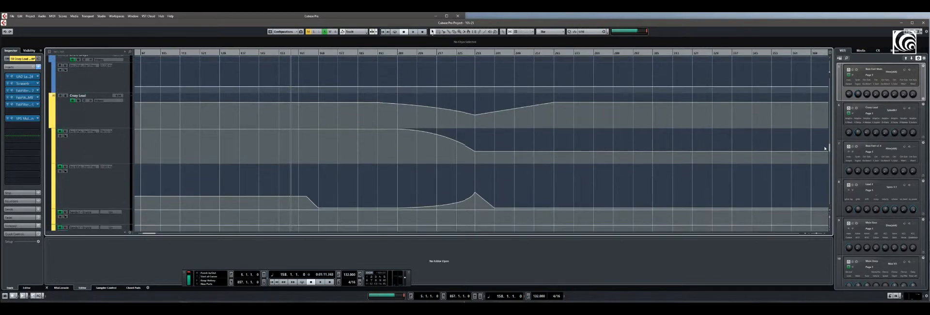
click(123, 119)
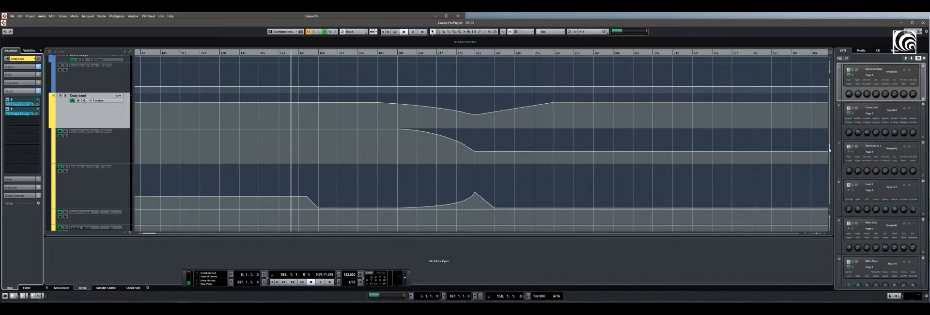
drag(830, 148, 823, 197)
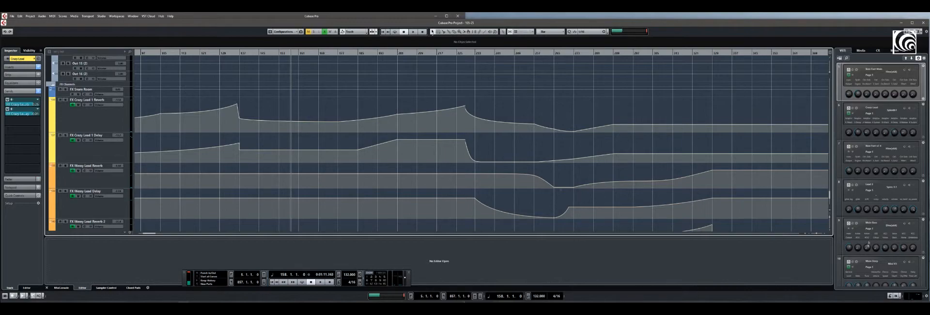
drag(829, 199, 811, 107)
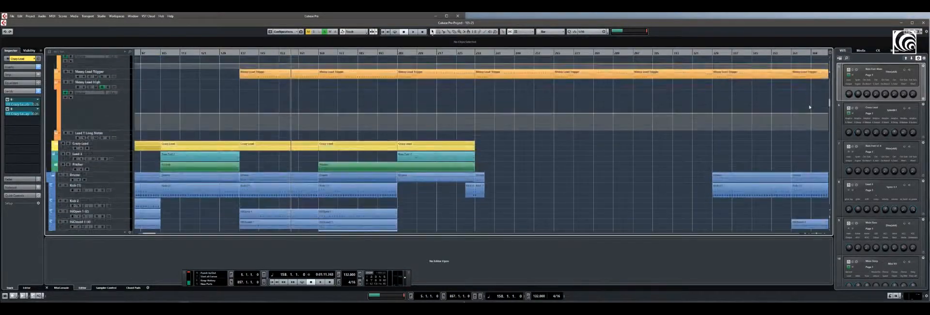